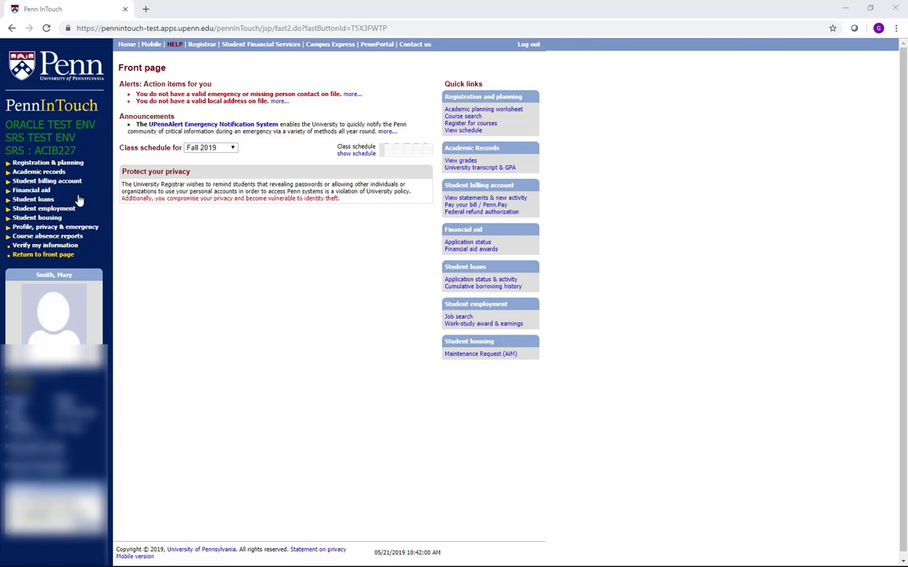
Step: Open the course search and find Fall 2019 courses with the course ID NURS101
click(75, 163)
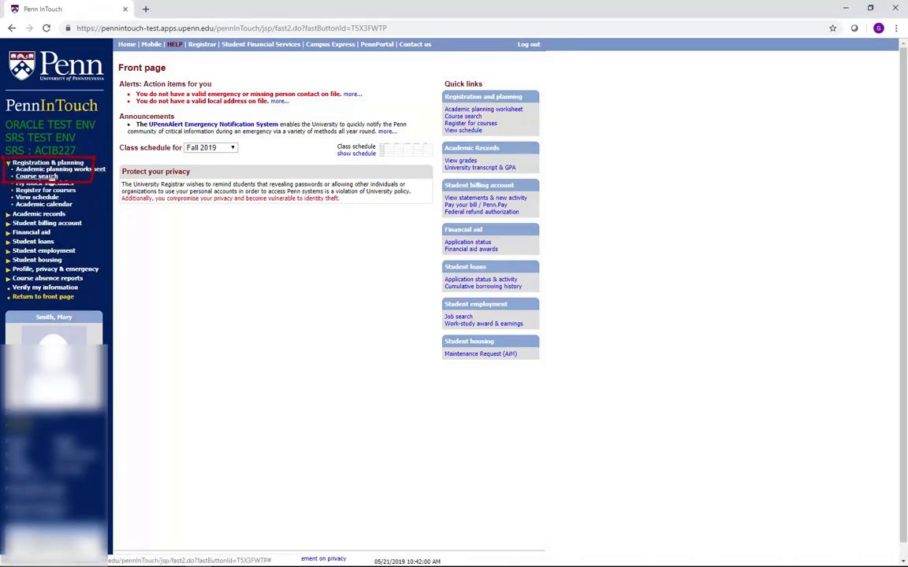
click(47, 176)
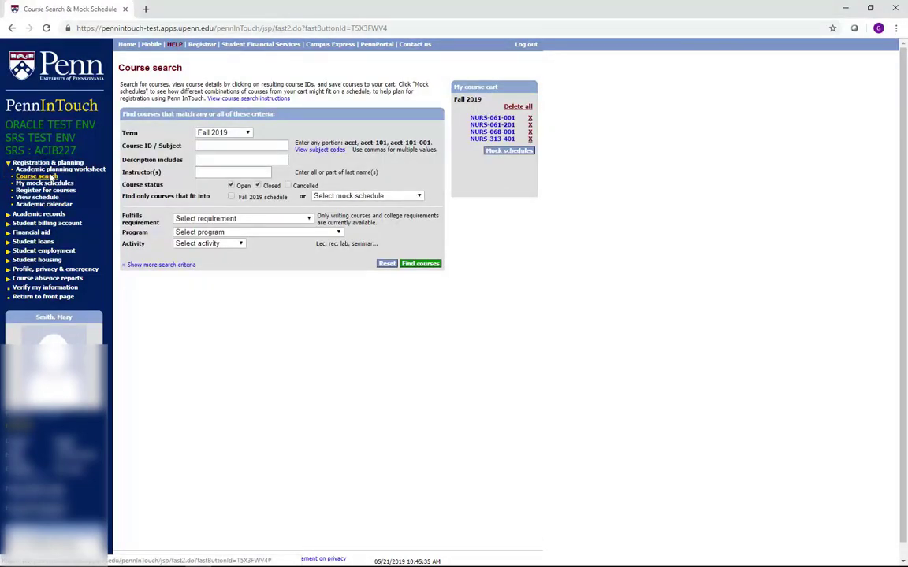
click(248, 133)
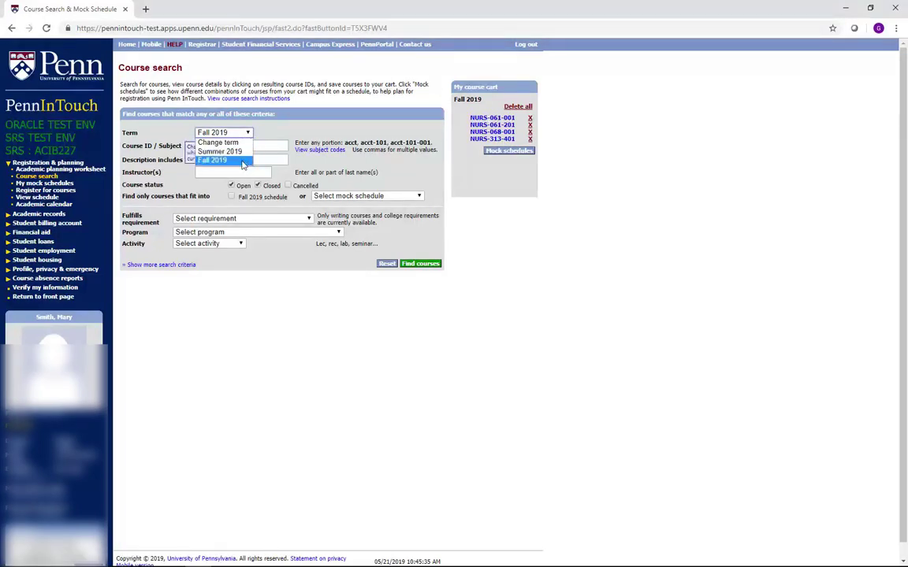
click(244, 161)
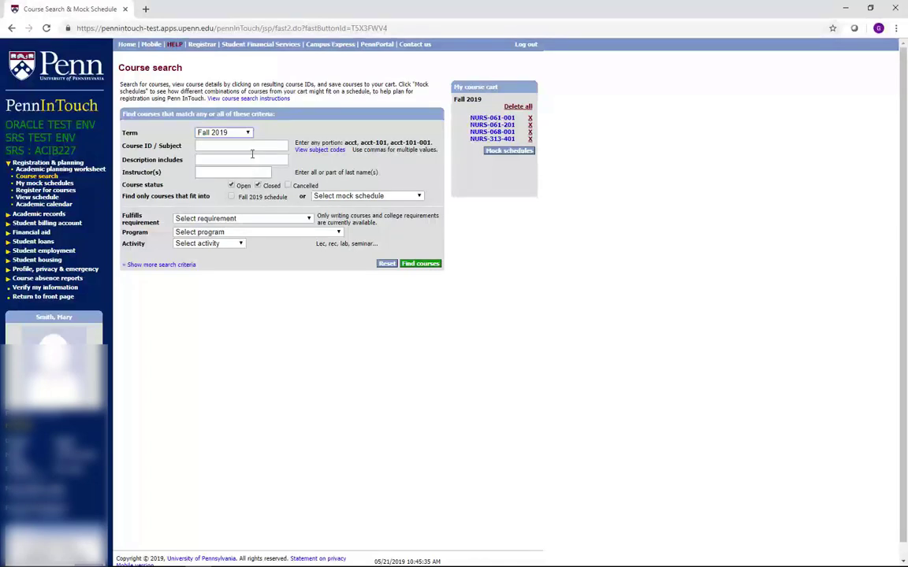
click(252, 150)
text(NUR)
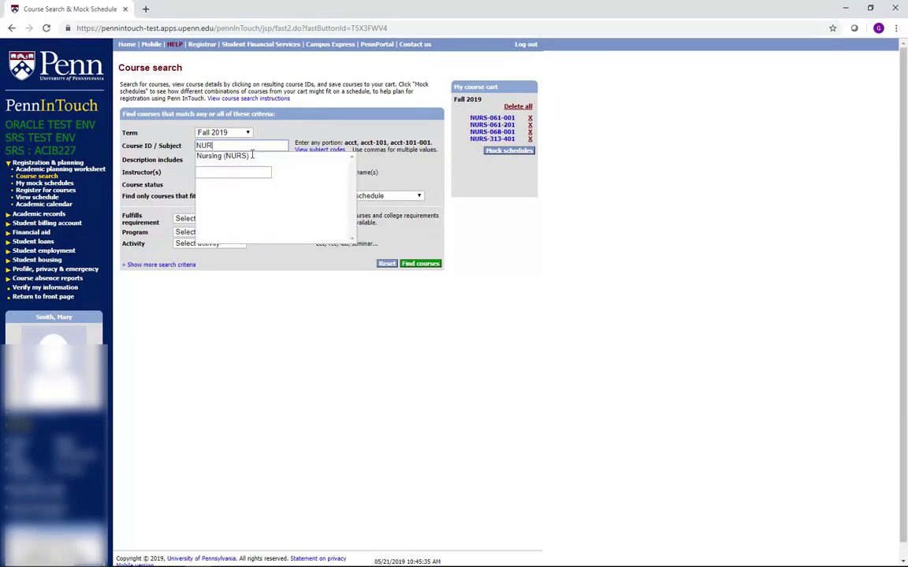
text(S101)
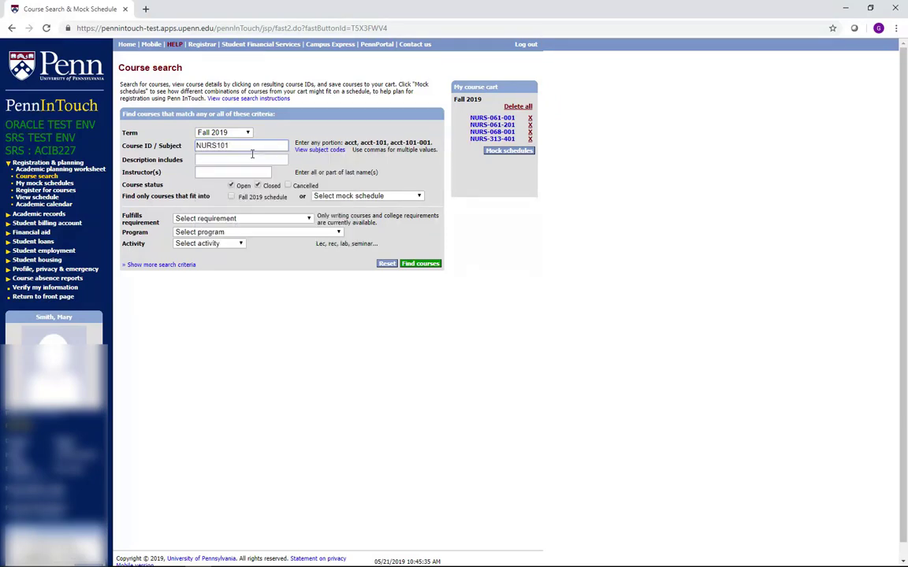
click(425, 266)
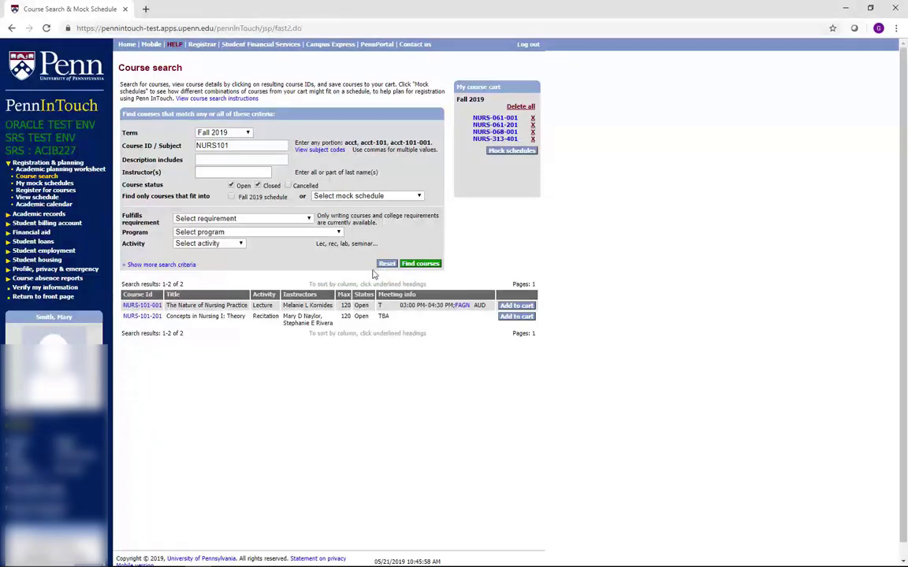
Step: Open the details of NURS-101-001, then add recitation NURS-101-201 and lecture NURS-101-001 to the course cart
click(150, 306)
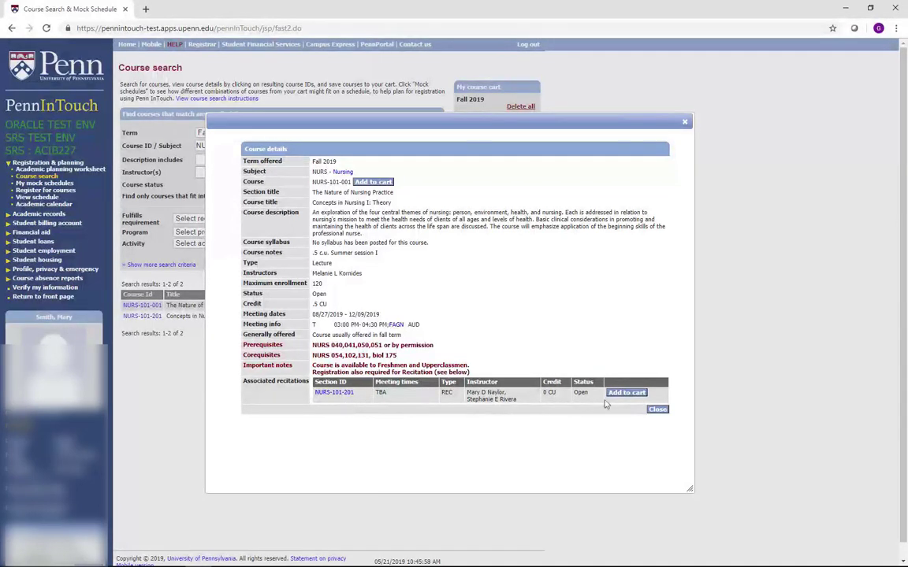
click(624, 393)
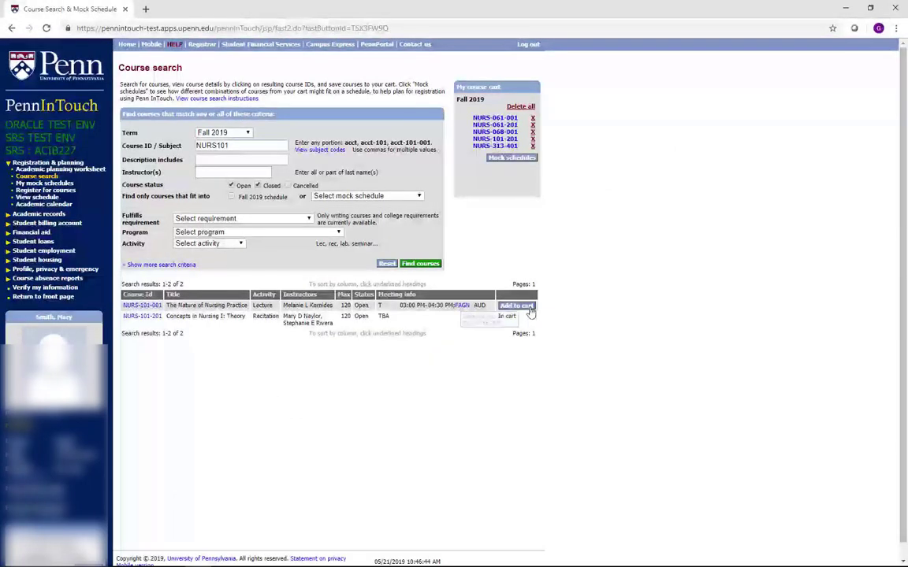
click(531, 312)
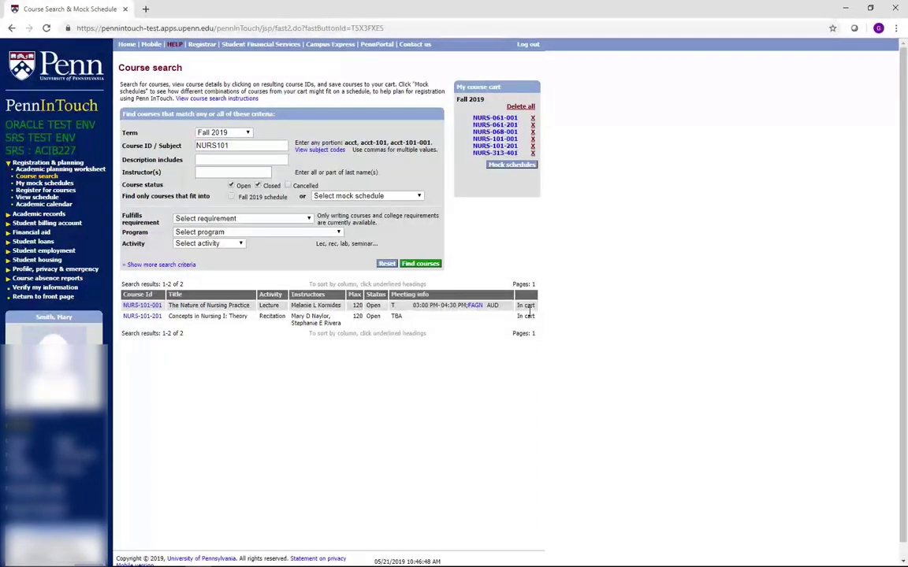
Step: Search for Spanish (SPAN) courses starting at or after 9:00 AM and add SPAN-110-301 to the course cart
click(188, 266)
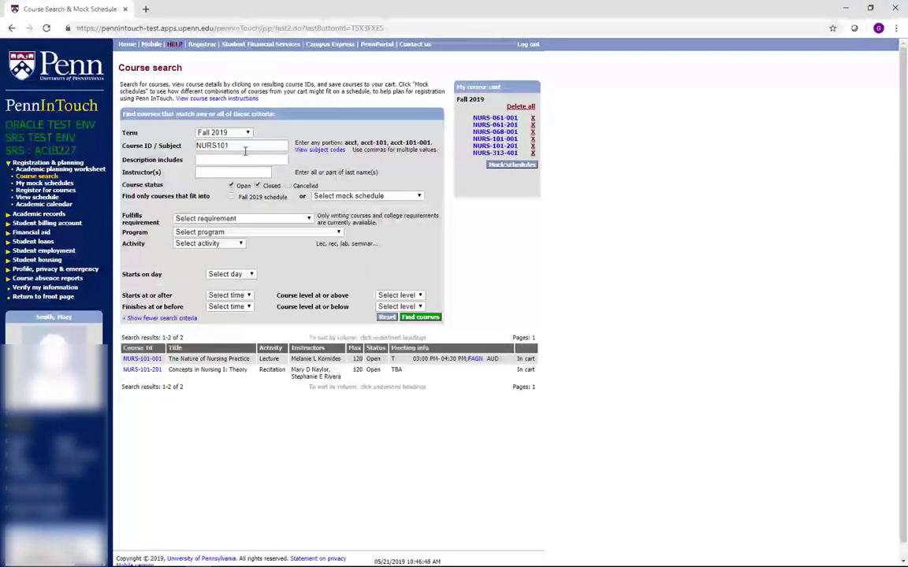
drag(245, 151, 199, 147)
key(BackSpace)
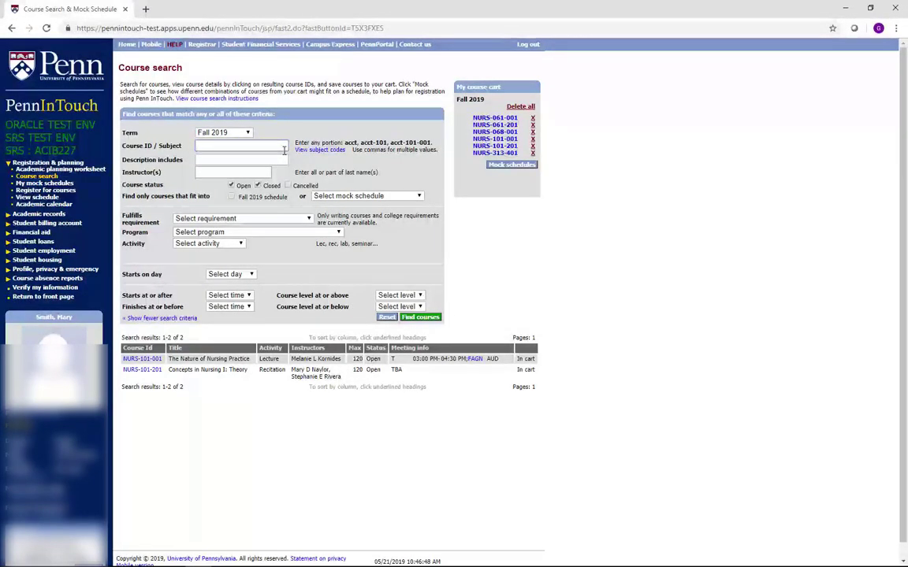
text(SPAN)
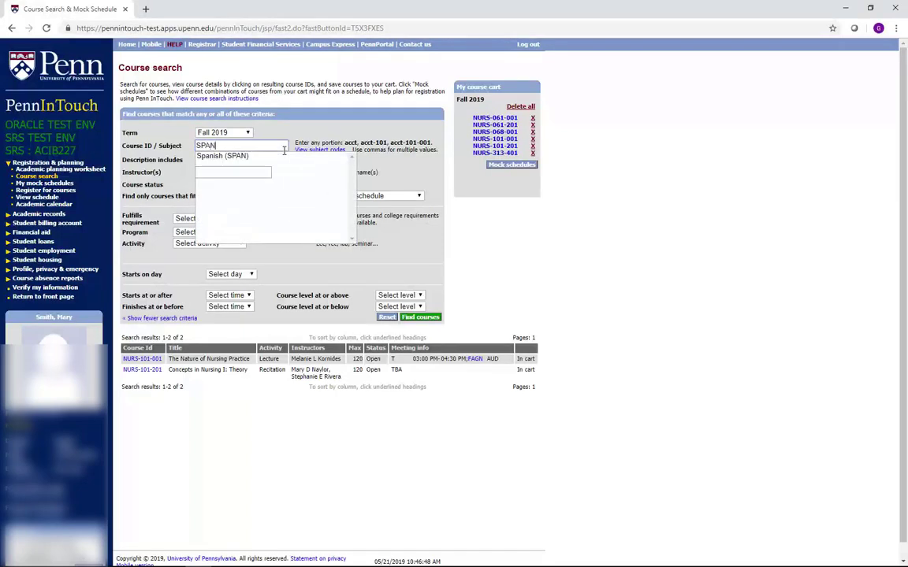
click(239, 155)
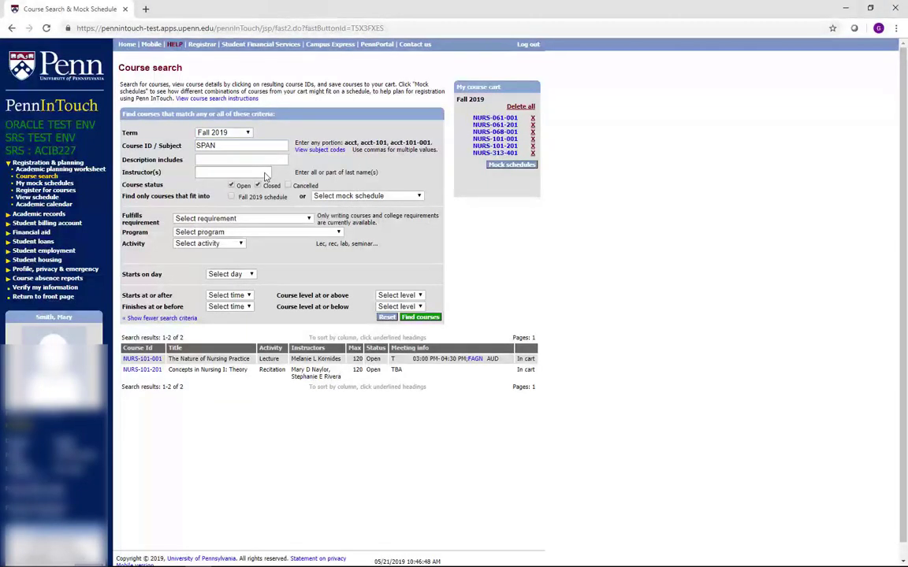
click(246, 297)
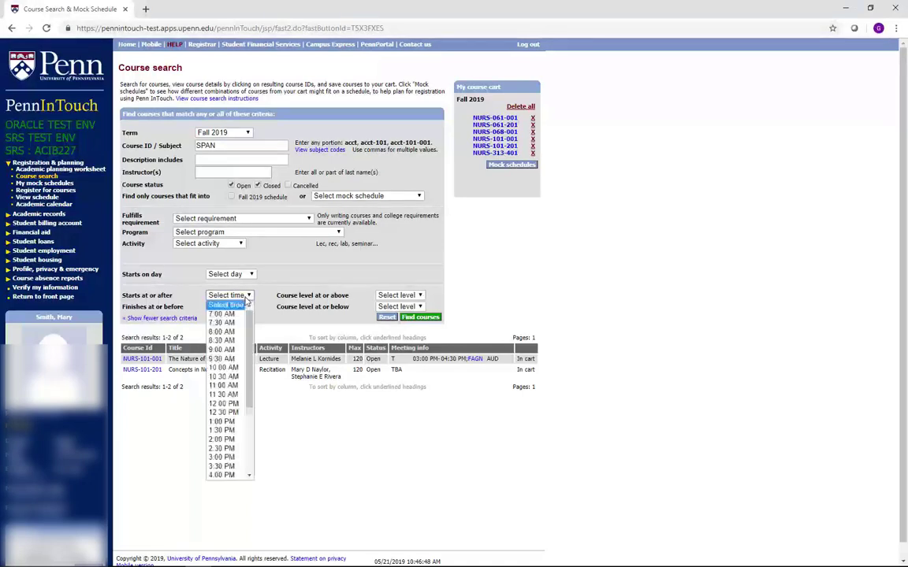
click(231, 352)
click(409, 318)
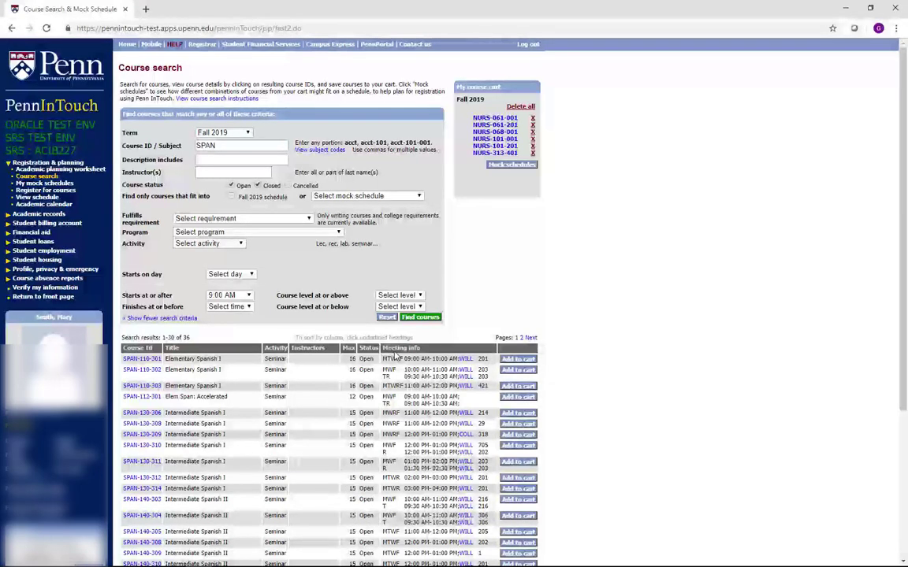
click(516, 359)
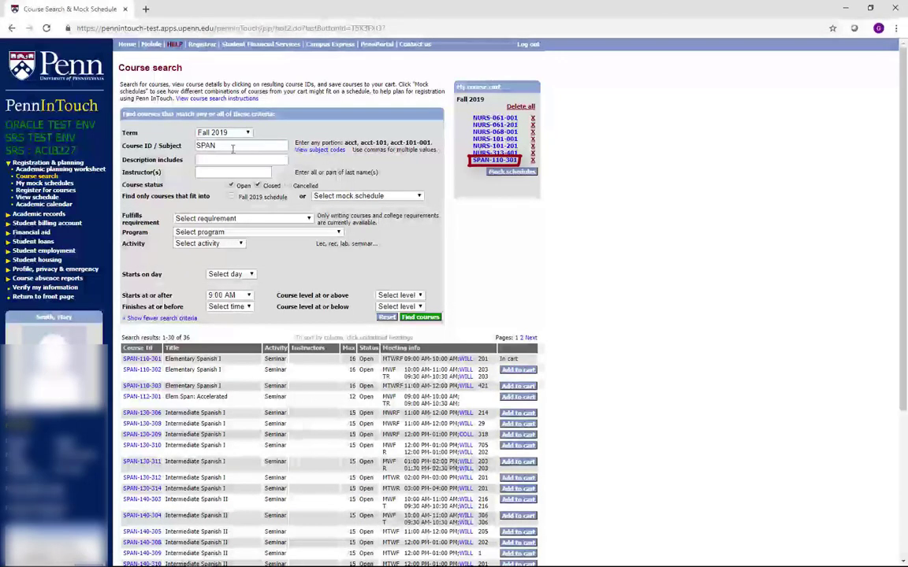
Step: Clear the subject and start time criteria and find courses in the Critical Writing Seminars program
drag(234, 146, 188, 135)
key(BackSpace)
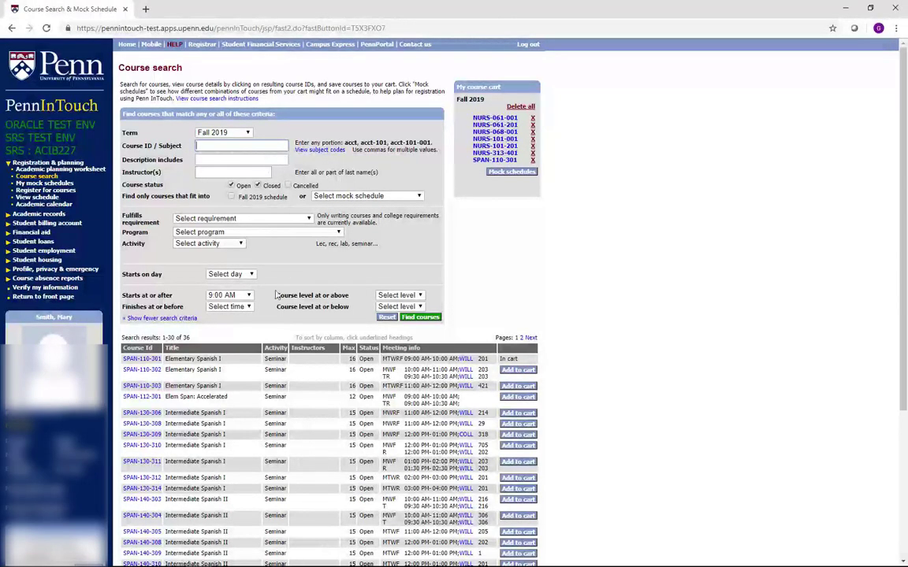
click(228, 295)
click(209, 268)
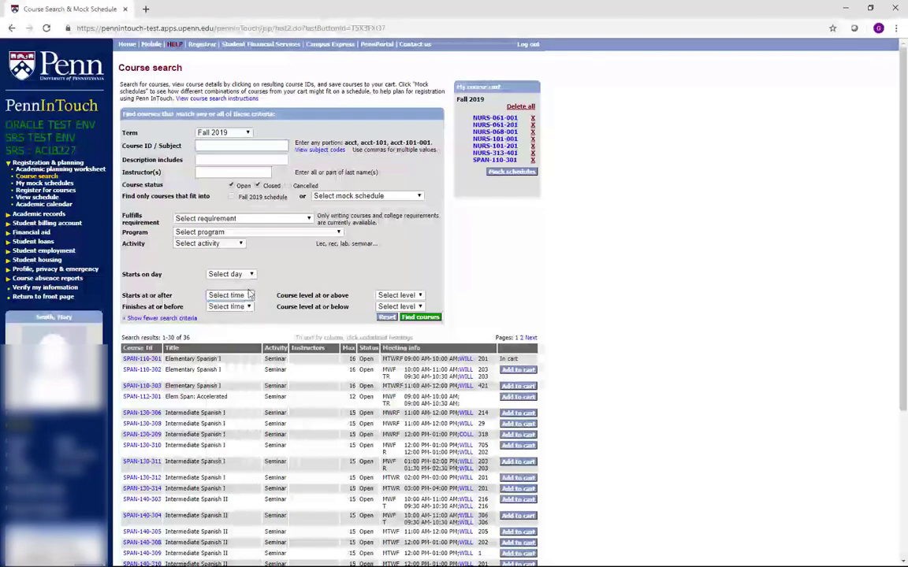
click(264, 233)
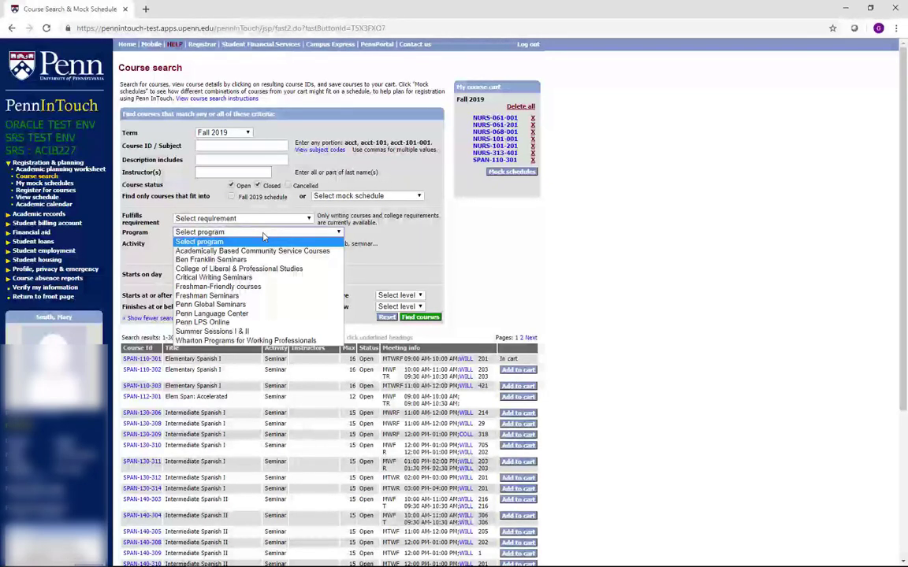
click(253, 280)
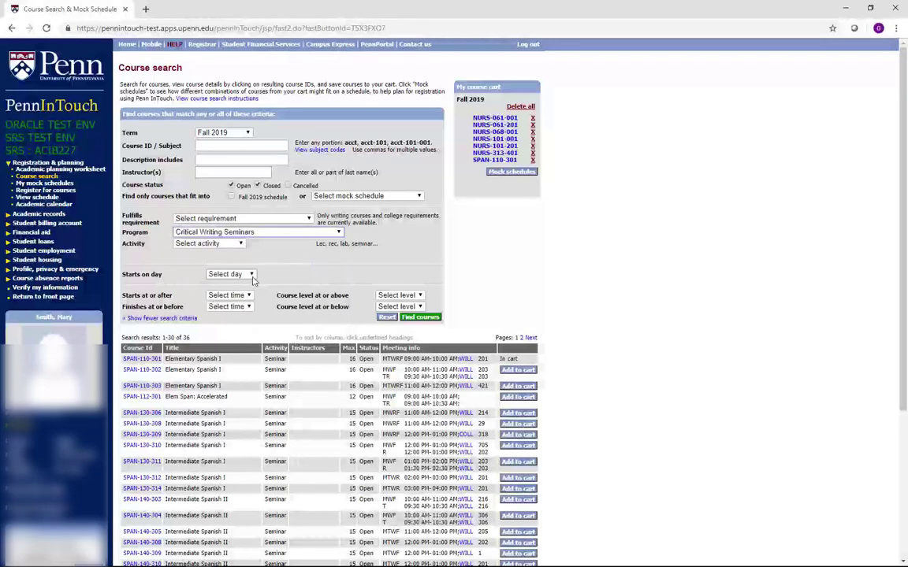
click(426, 317)
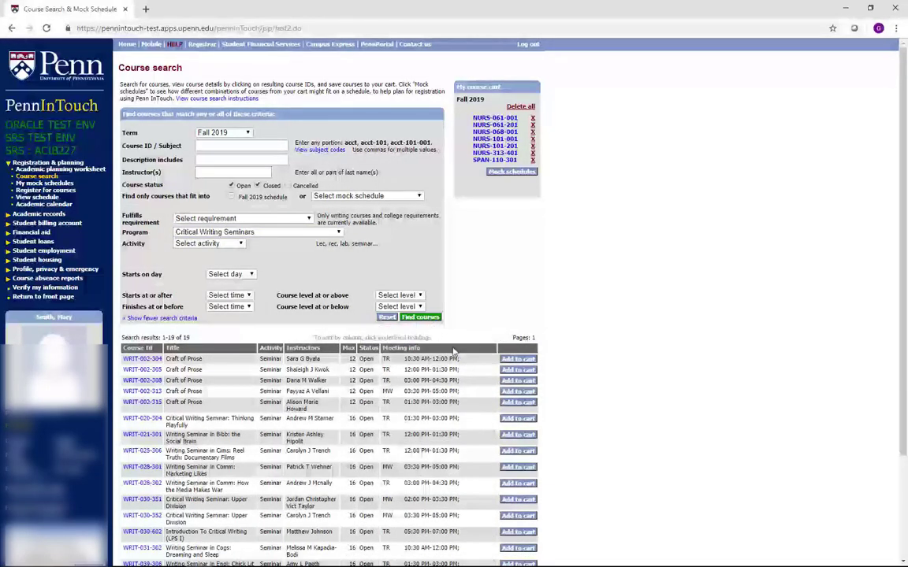
Step: Add the Craft of Prose sections WRIT-002-304 and WRIT-002-305 to the course cart
scroll(575, 329, down, 1)
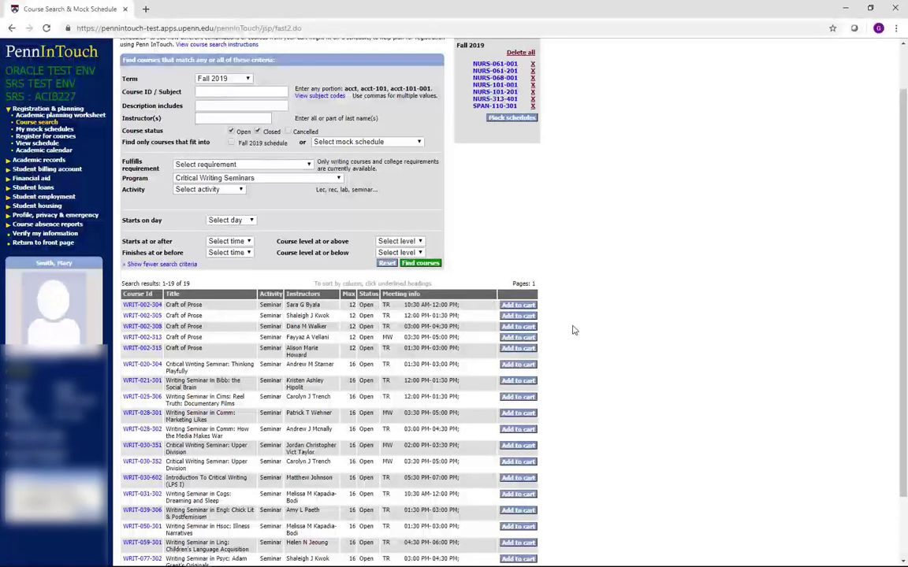
click(529, 307)
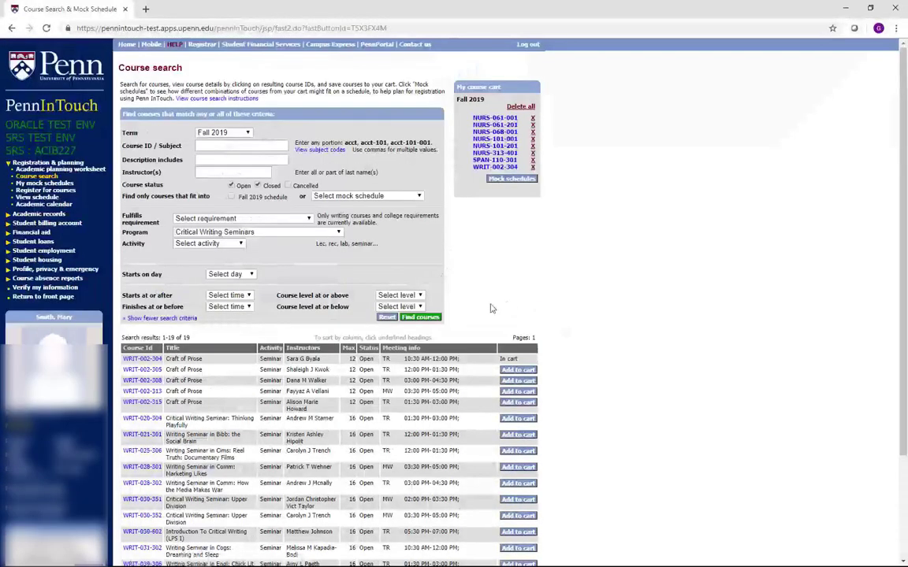
click(518, 370)
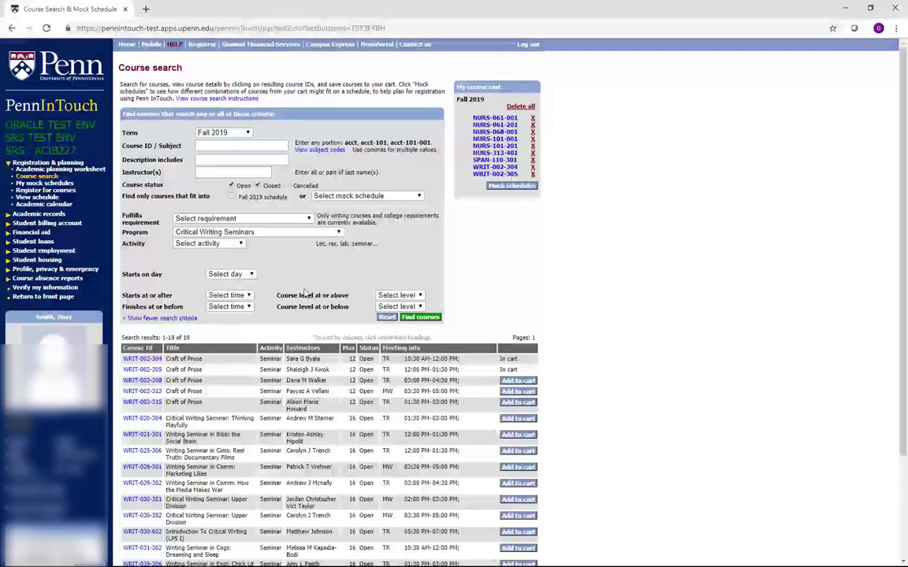
Step: Update the Fall 2019 mock schedule to include NURS-101-001, NURS-101-201, SPAN-110-301, WRIT-002-304 and WRIT-002-305 from the cart
click(78, 164)
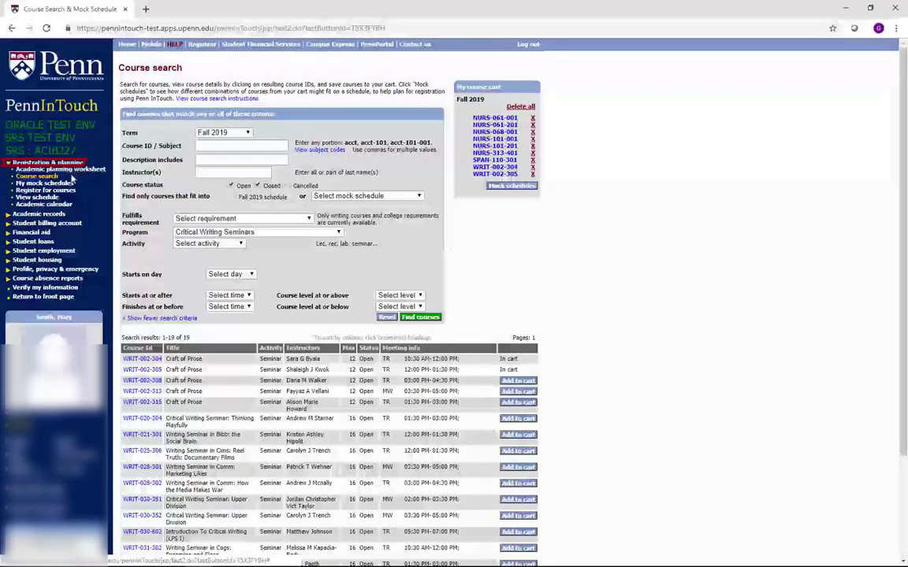
click(65, 183)
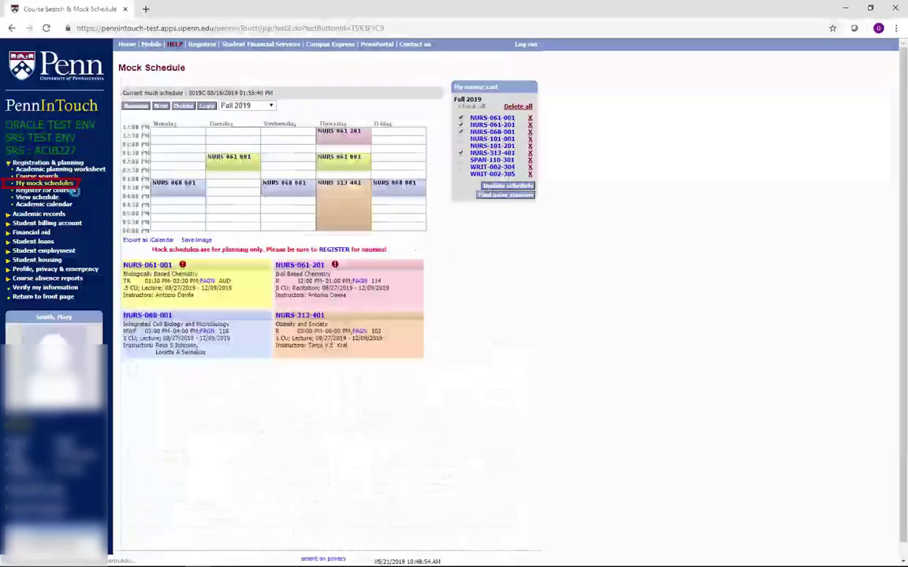
click(462, 139)
click(461, 146)
click(461, 160)
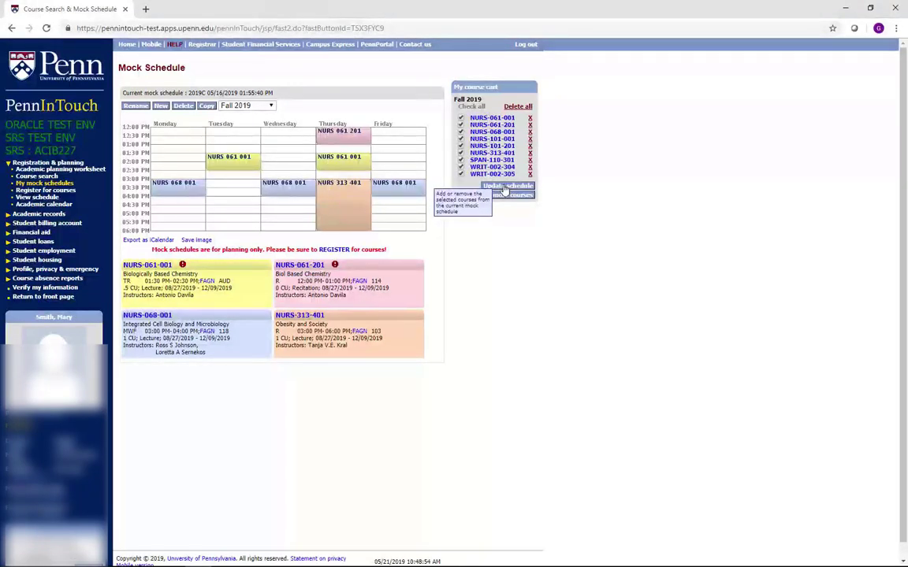
click(505, 187)
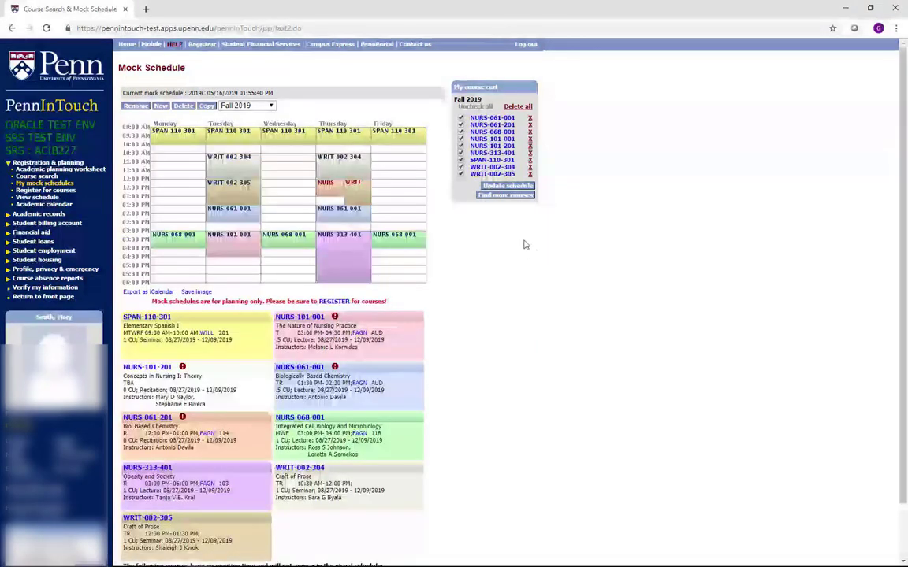
Step: Search for SPAN courses that fit into the mock schedule 2019C 05/16/2019 01:55:40 PM
click(513, 195)
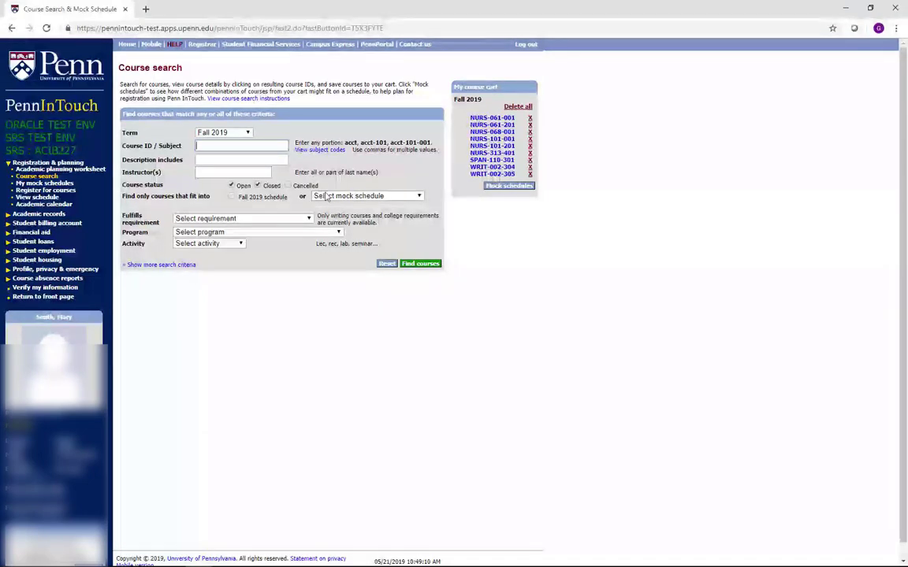
click(328, 197)
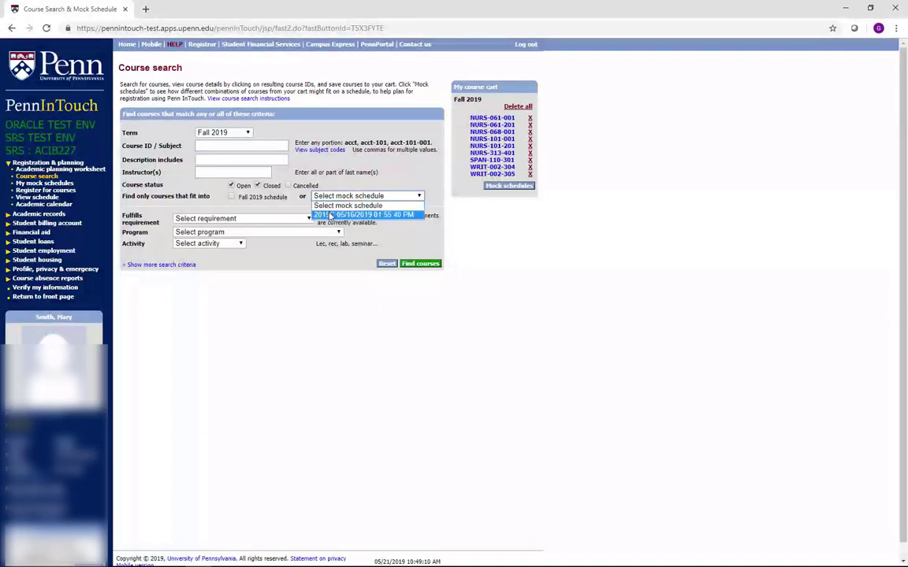
click(330, 215)
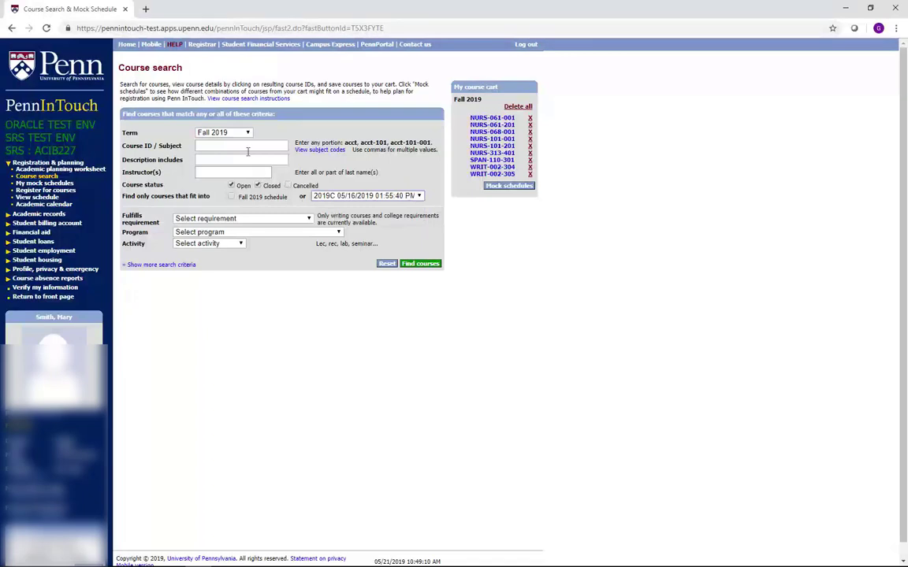
click(247, 149)
text(SPAN)
click(423, 268)
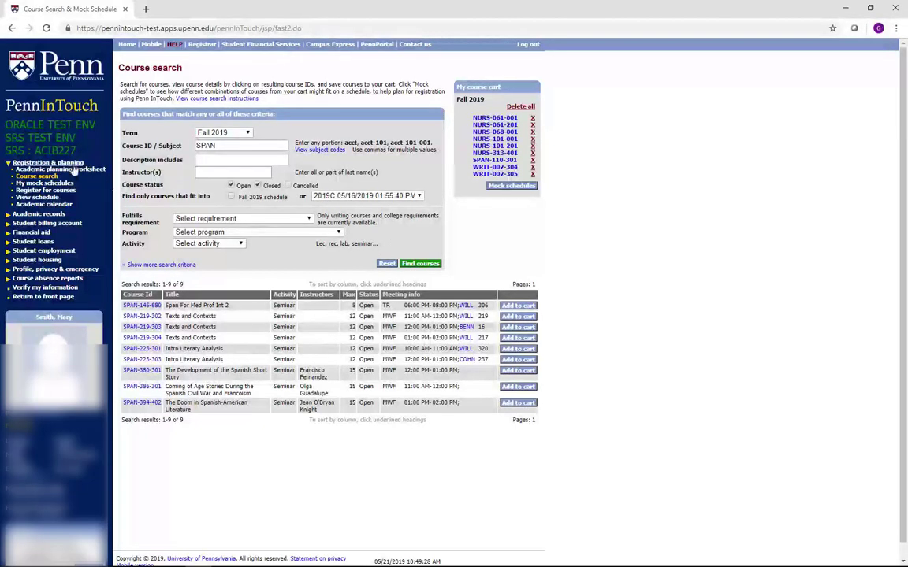
Step: Open the course registration page for Fall 2019 advance registration
click(73, 164)
click(48, 162)
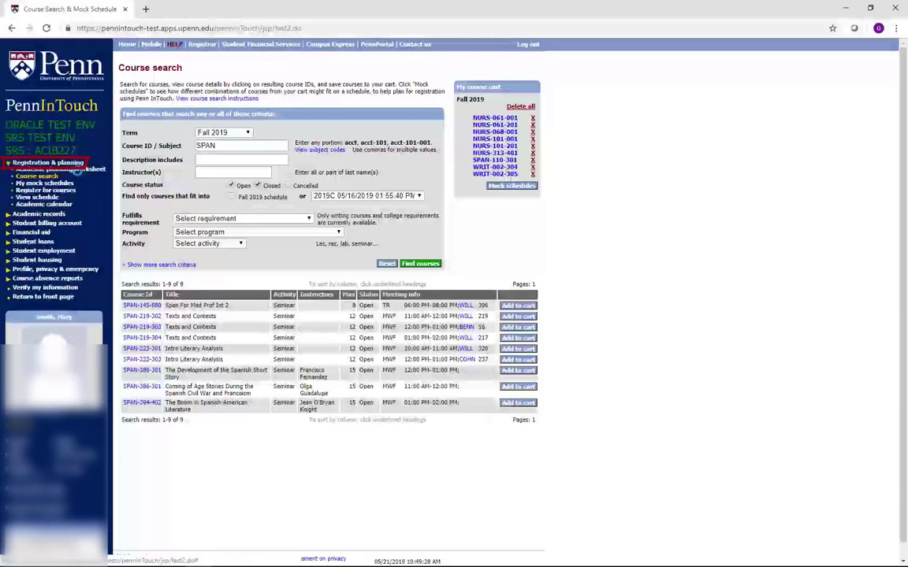
click(67, 191)
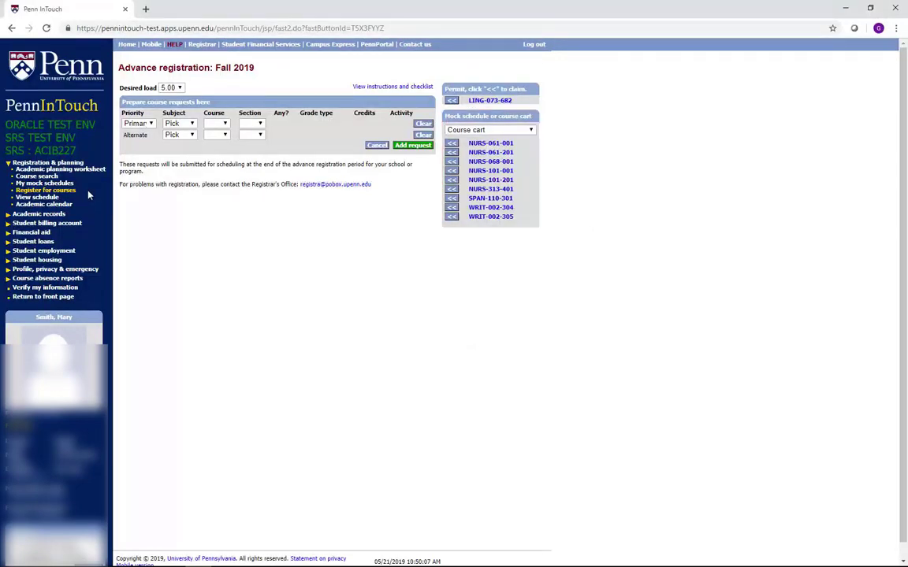
Step: Load the mock schedule 2019C 05/16/2019 01:55:40 PM and add a primary course request for NURS-068-001 from it
click(489, 130)
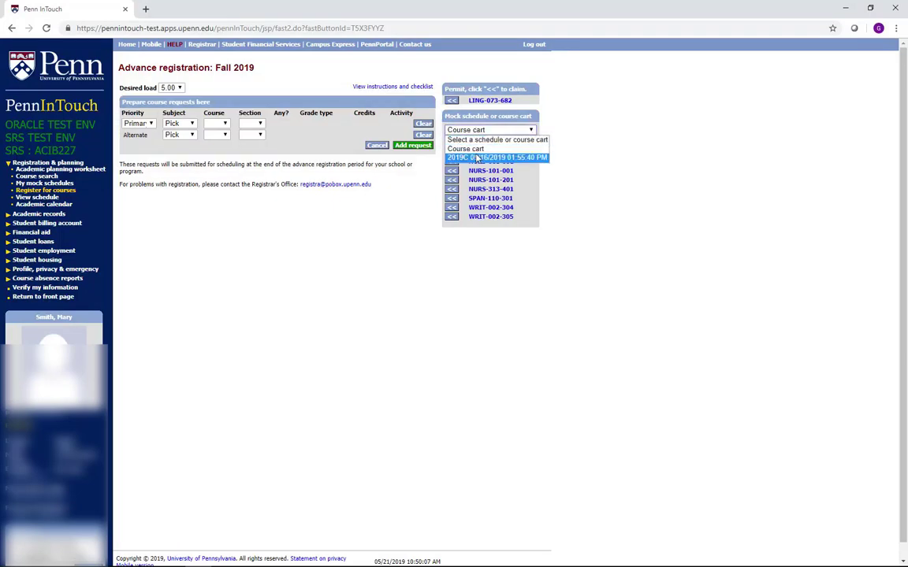
click(477, 158)
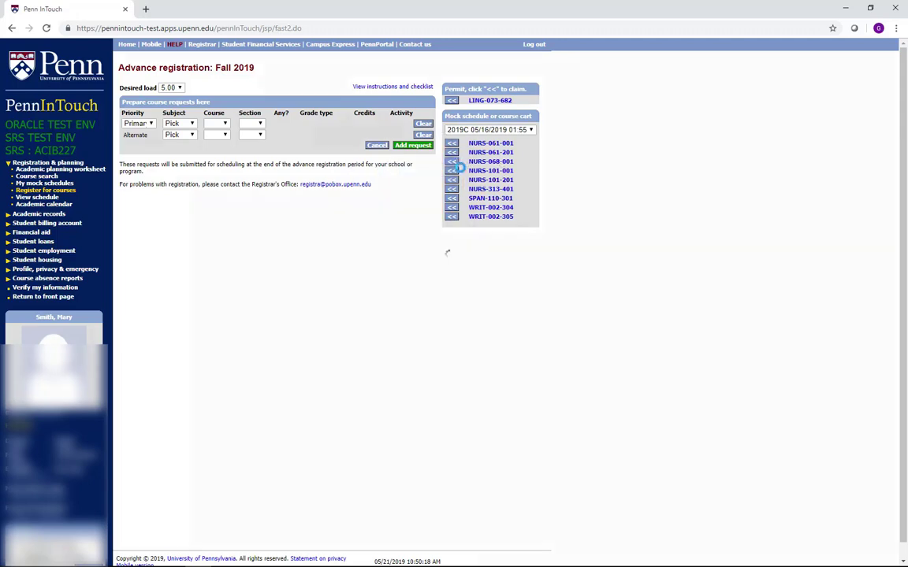
click(453, 162)
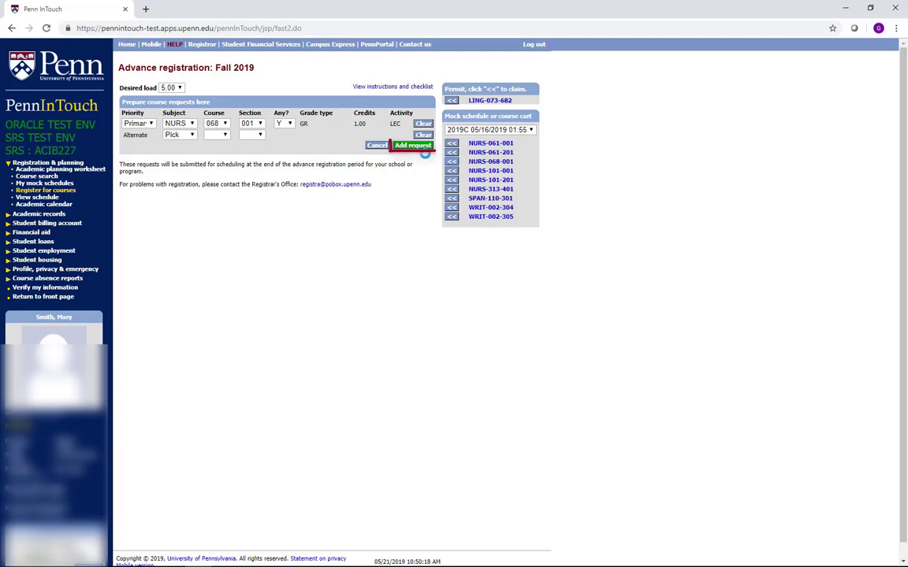
click(421, 148)
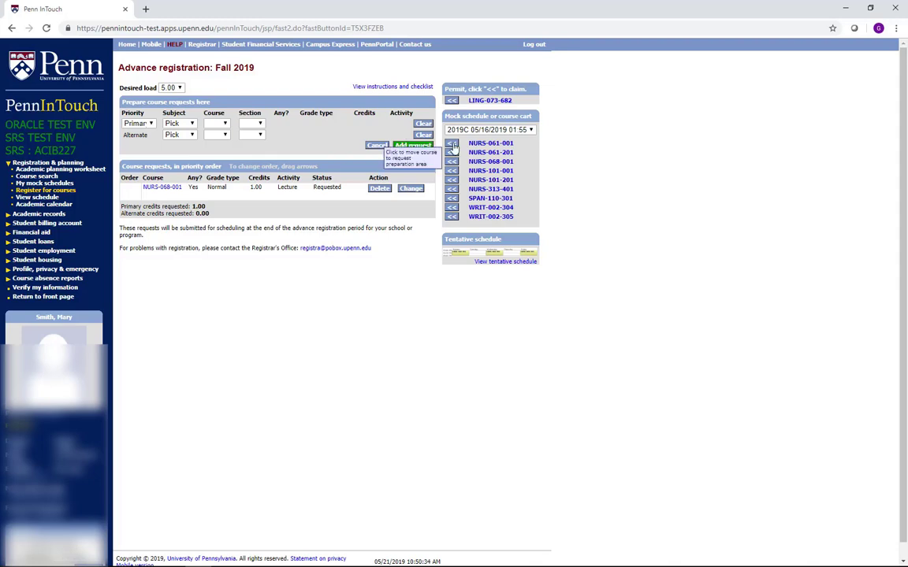
Step: Add primary requests for the NURS-061-001 lecture and its NURS-061-201 recitation
click(455, 149)
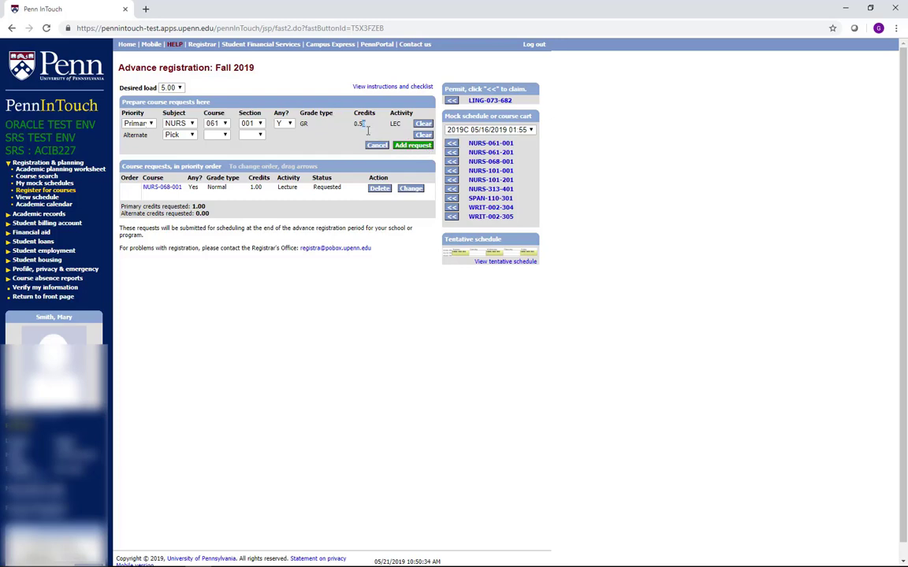
click(399, 140)
click(412, 146)
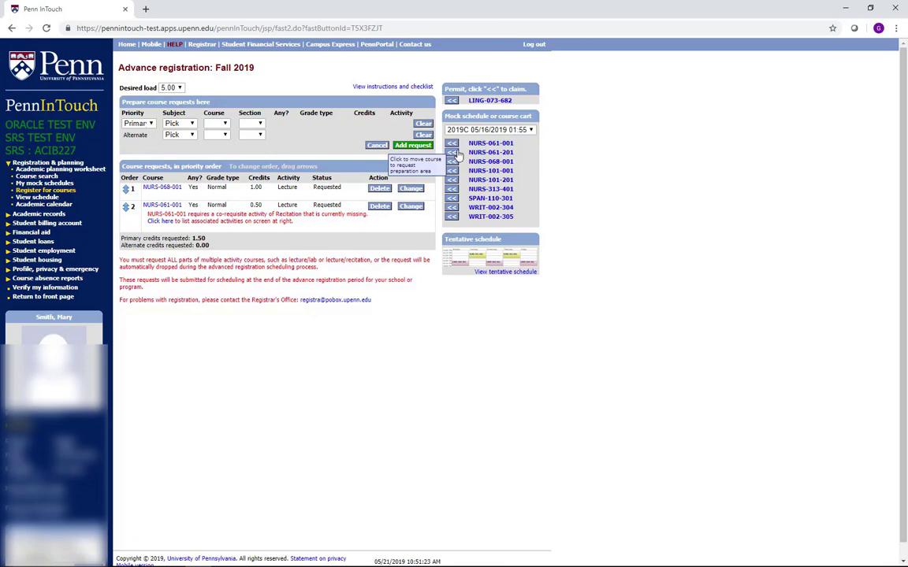
click(454, 153)
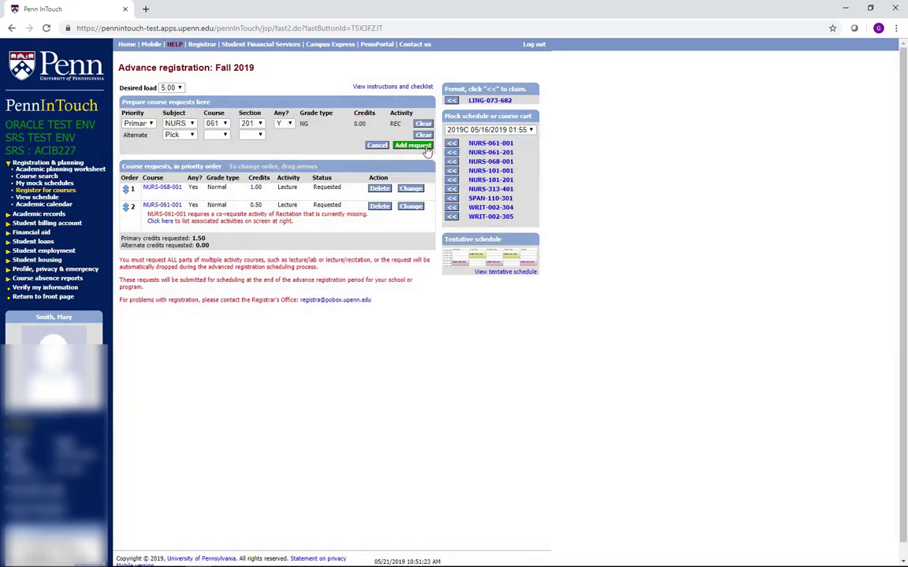
click(425, 149)
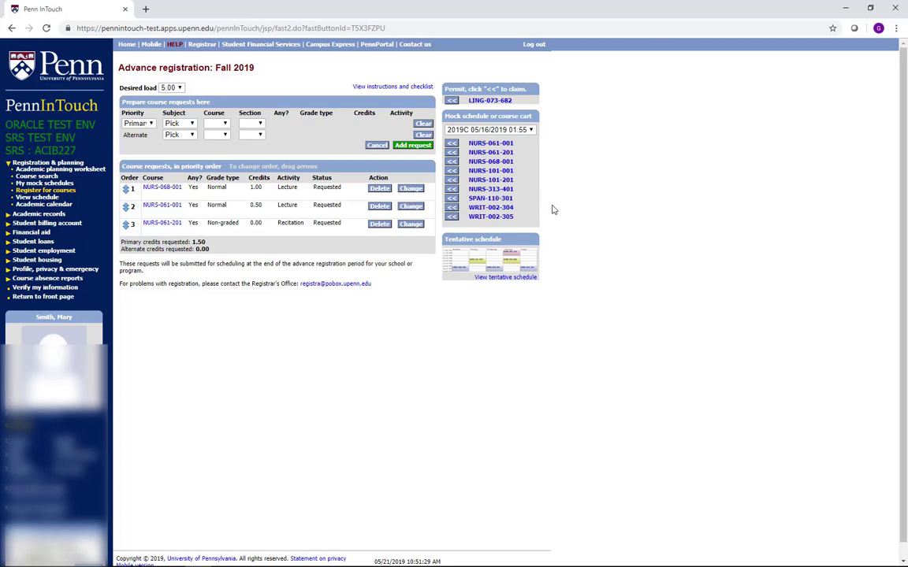
Step: Add primary requests for the NURS-101-001 lecture and its NURS-101-201 recitation
drag(481, 189, 459, 184)
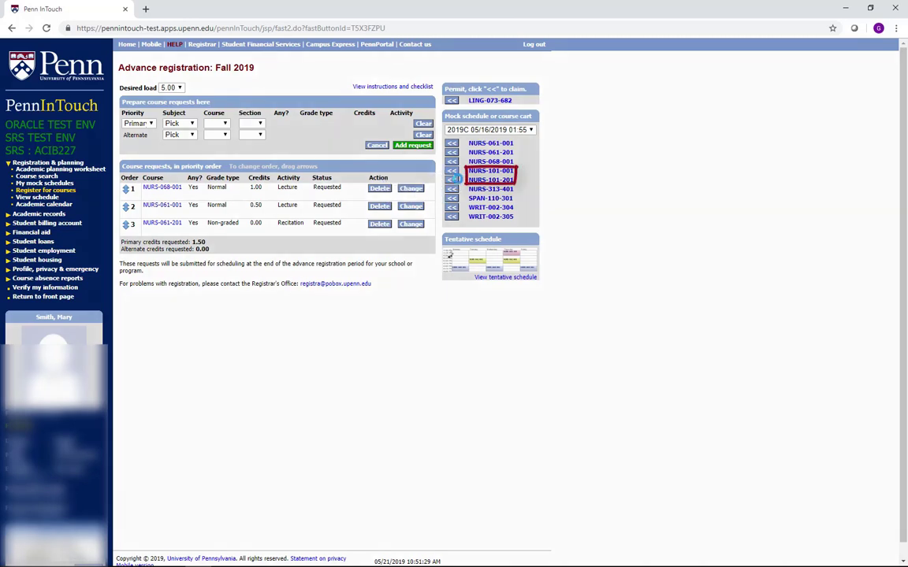
click(452, 171)
click(425, 148)
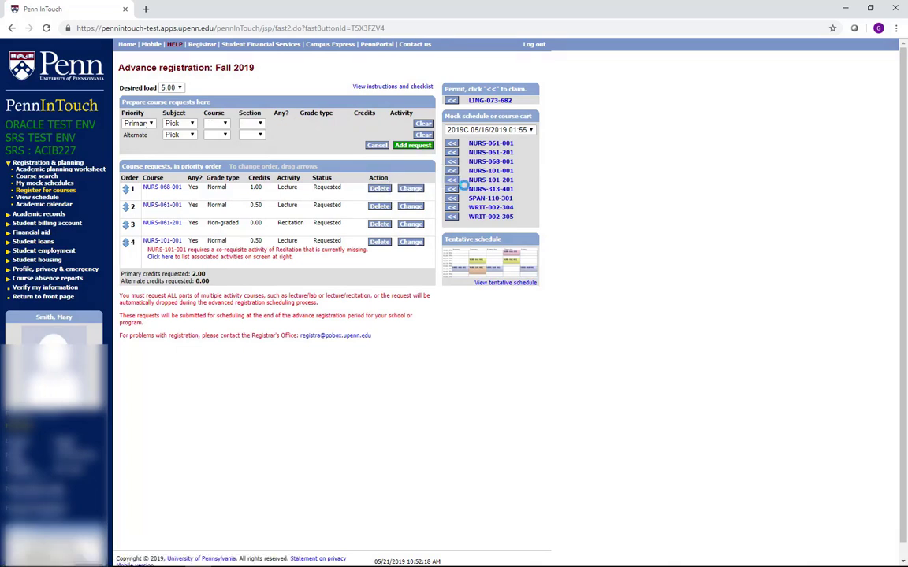
click(452, 180)
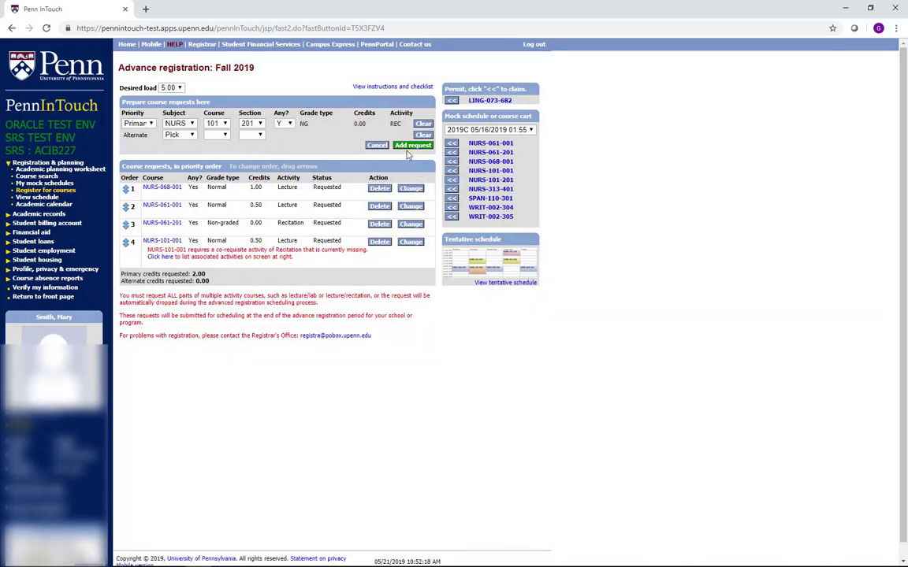
click(409, 146)
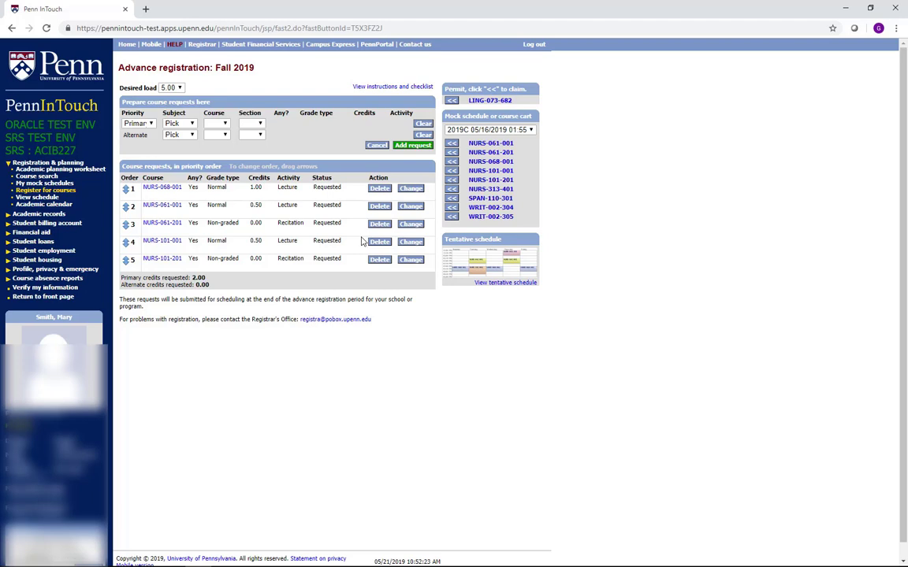
Step: Request WRIT-002-304 with NURS-313-401 as its alternate and move the request to first place in the priority order
click(457, 208)
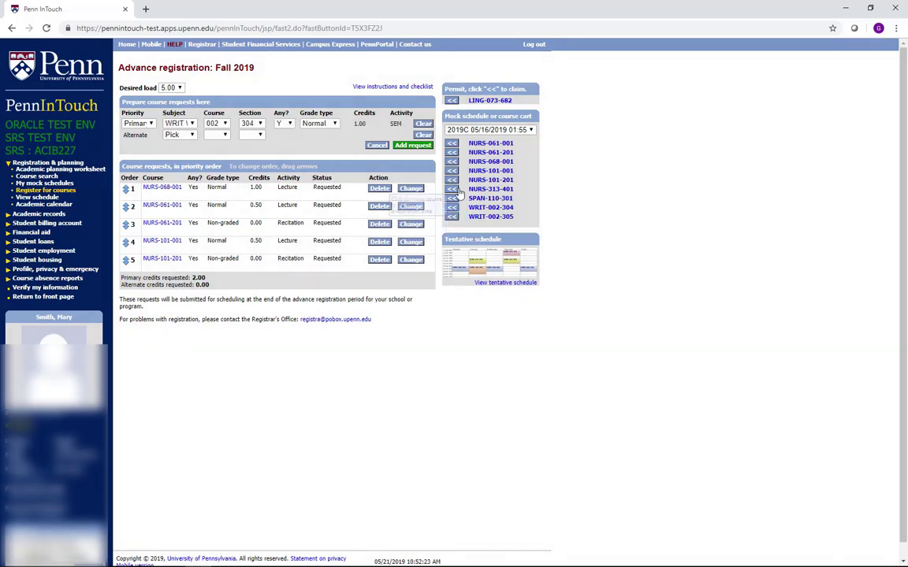
click(462, 193)
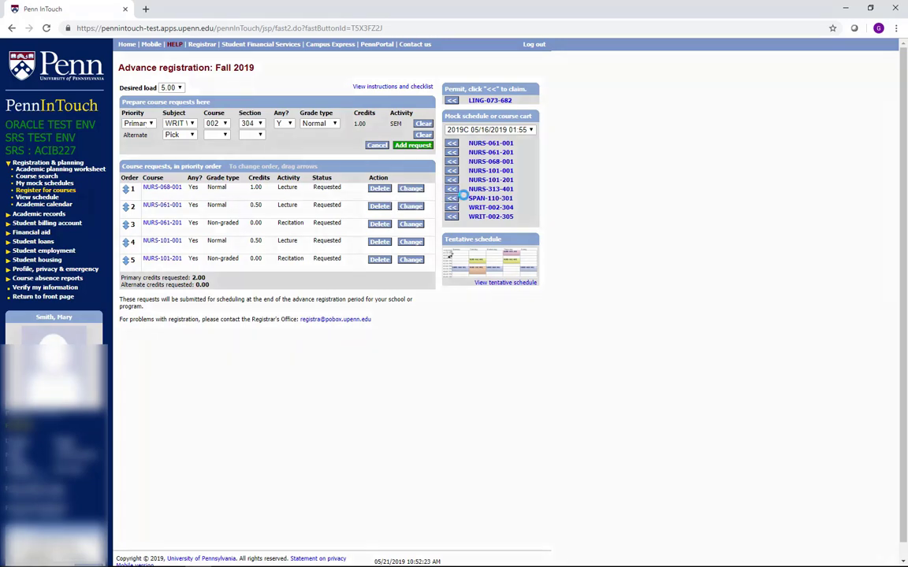
click(424, 149)
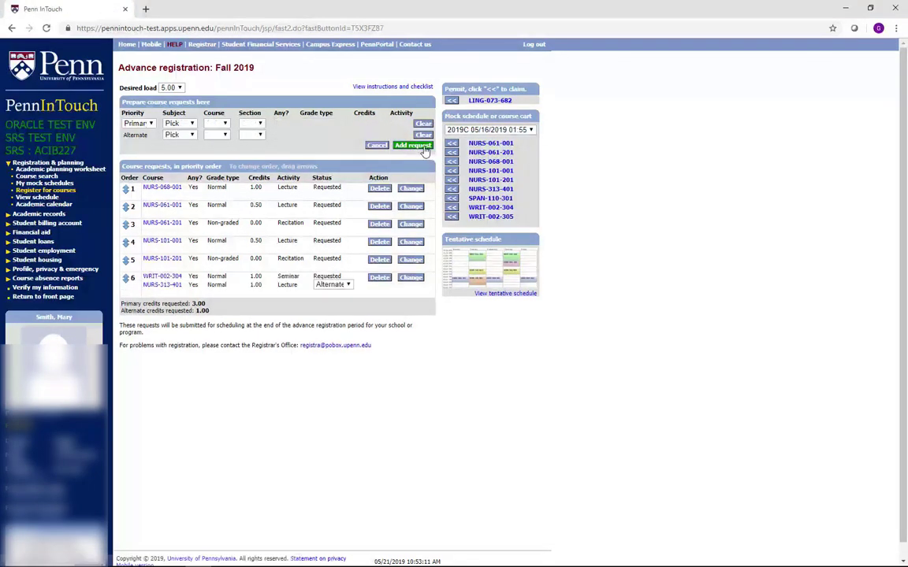
drag(136, 285, 141, 203)
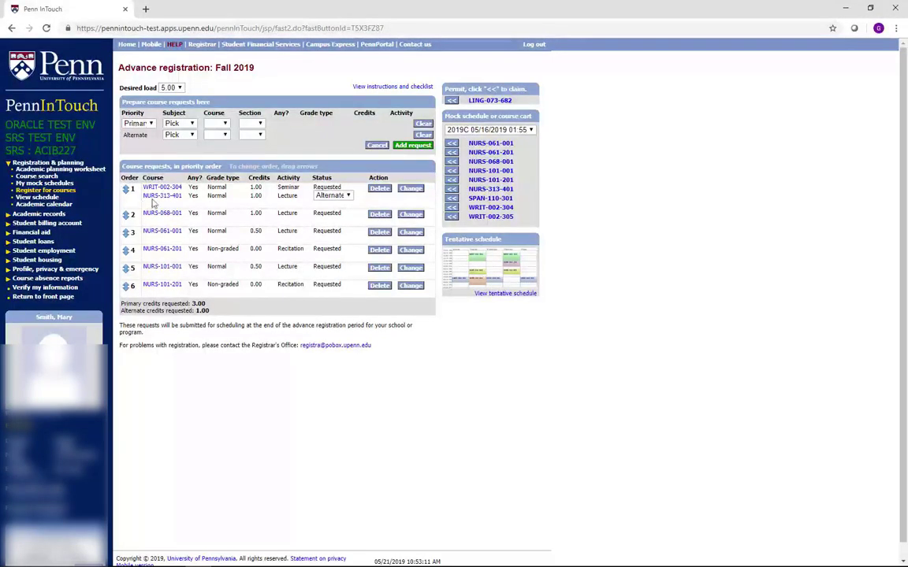
Step: Prepare a primary request for SPAN-110-301 with the Any option set to N
click(454, 199)
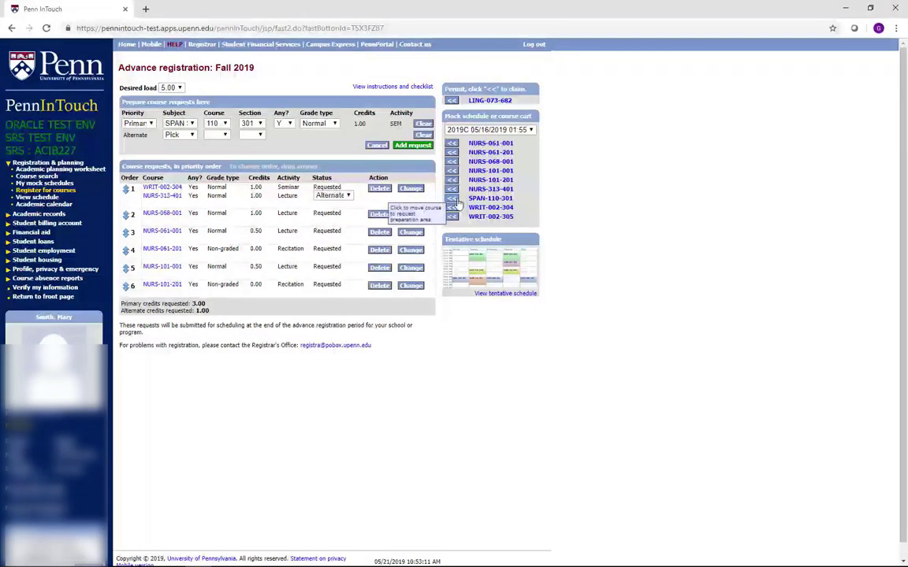
click(289, 123)
click(282, 139)
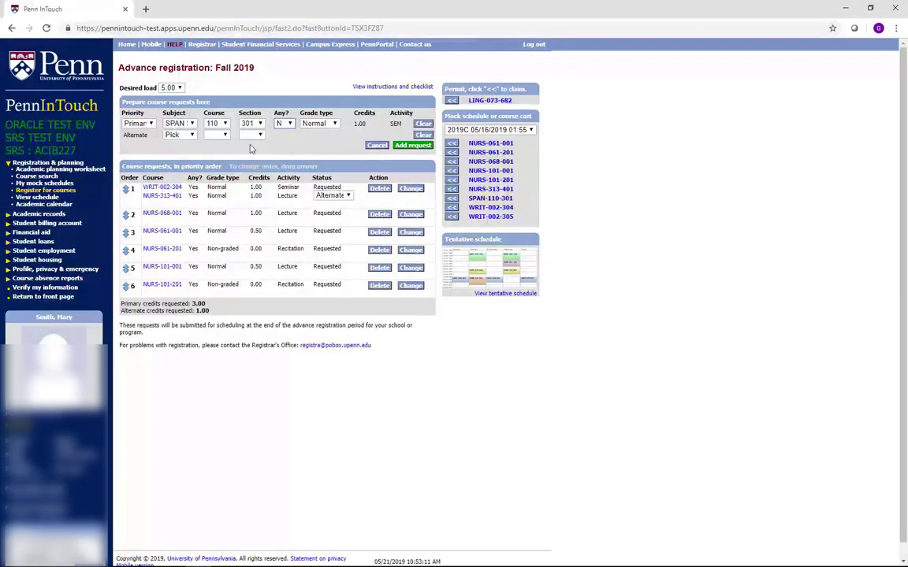
Step: Add the SPAN-110-301 request with SPAN-110-302 as its alternate and move it to second place in the priority order
click(190, 135)
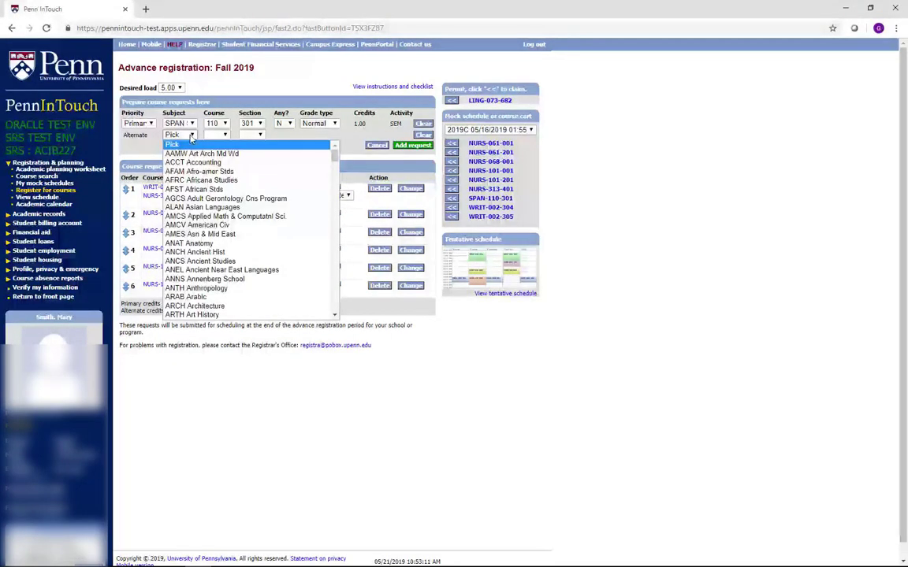
text(span)
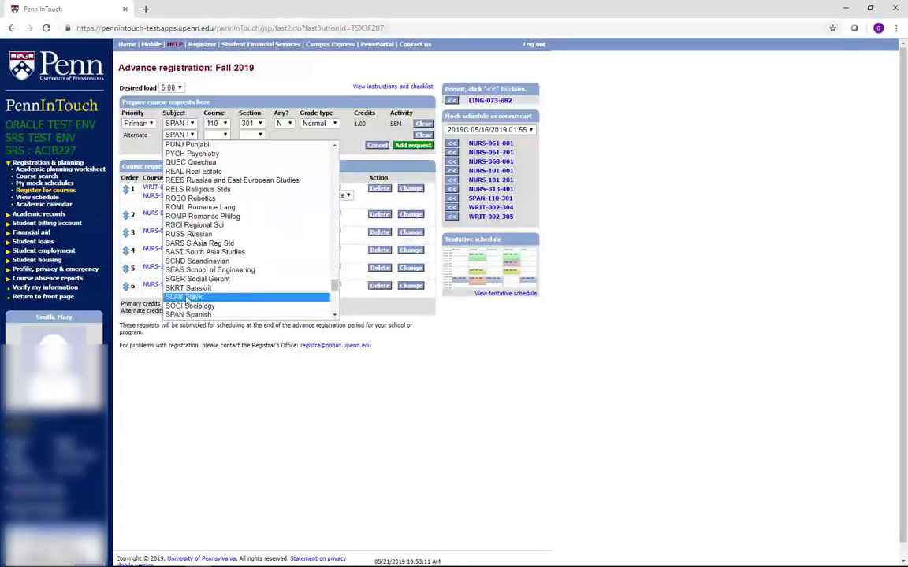
click(189, 315)
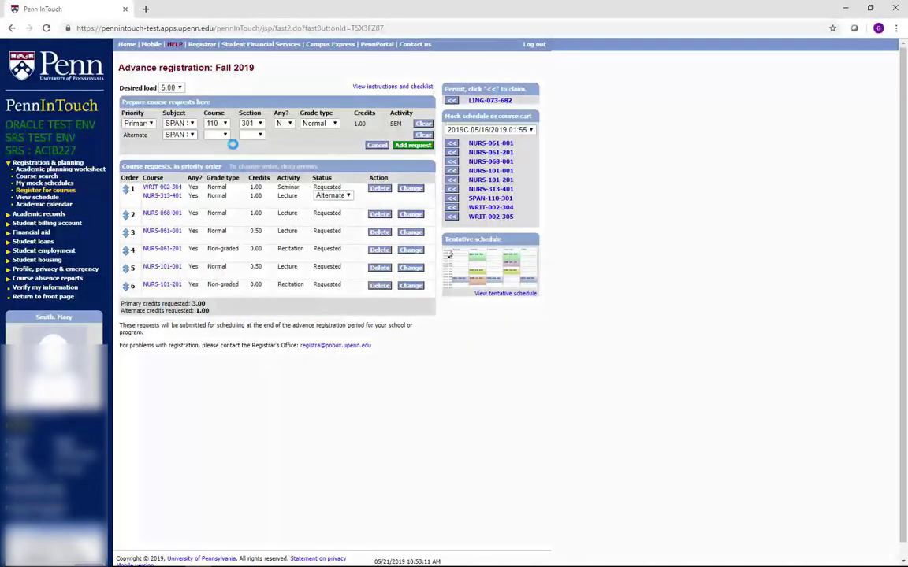
click(219, 135)
click(213, 156)
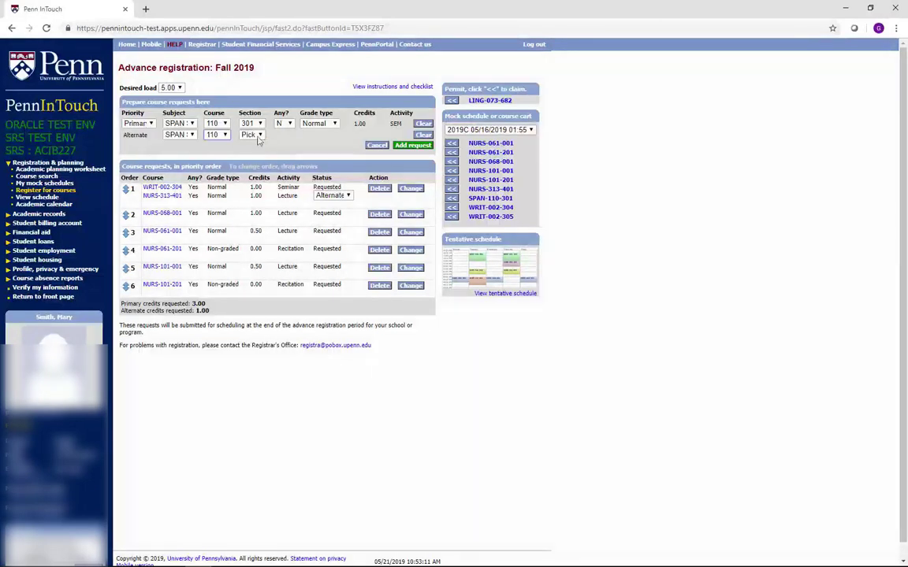
click(250, 135)
click(246, 156)
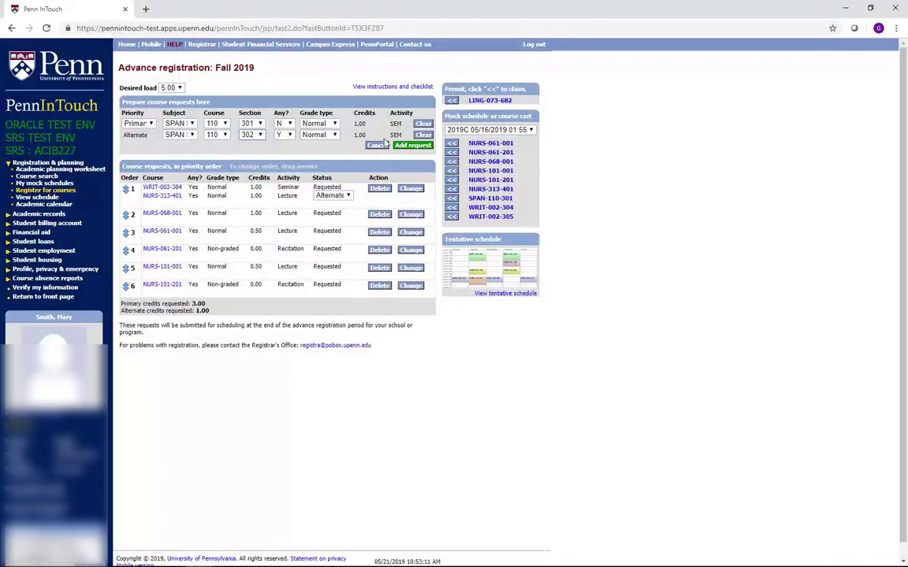
click(406, 147)
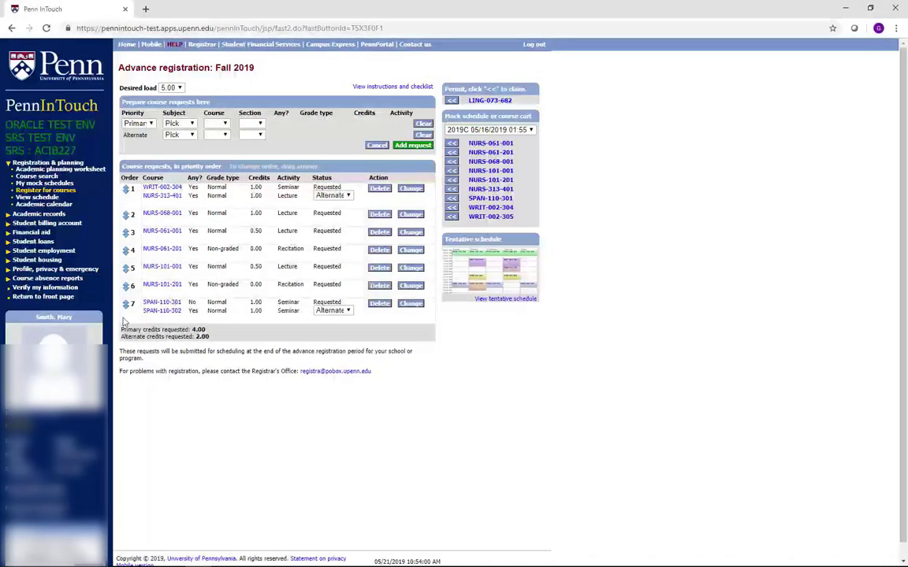
drag(130, 310, 129, 221)
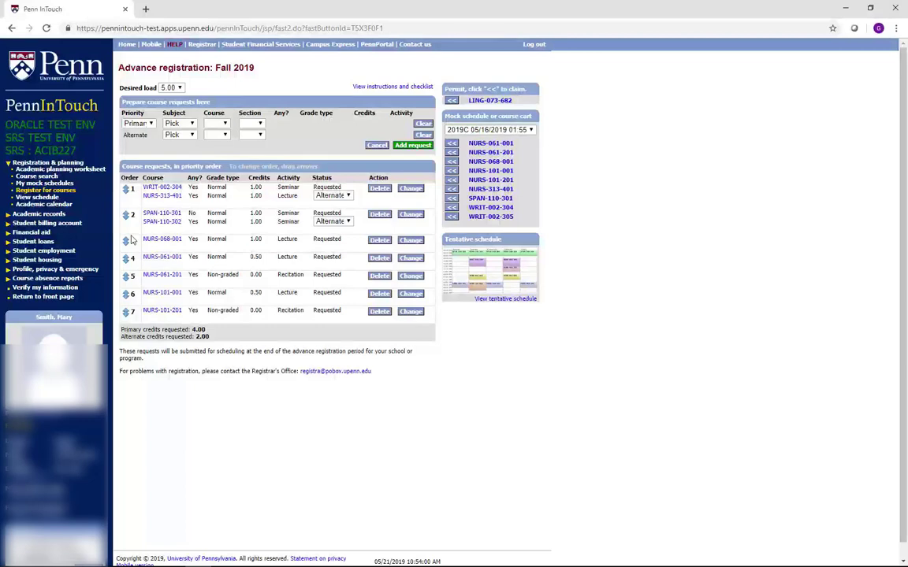